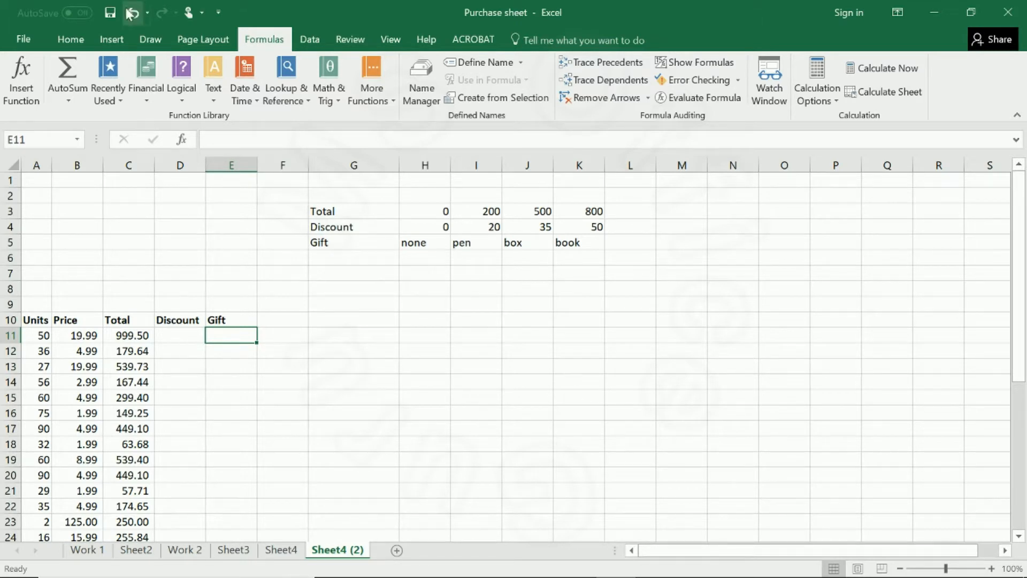
Examine the lookup table in G3:K5, its row of total thresholds, and the first empty Discount and Gift cells.
left_click(69, 39)
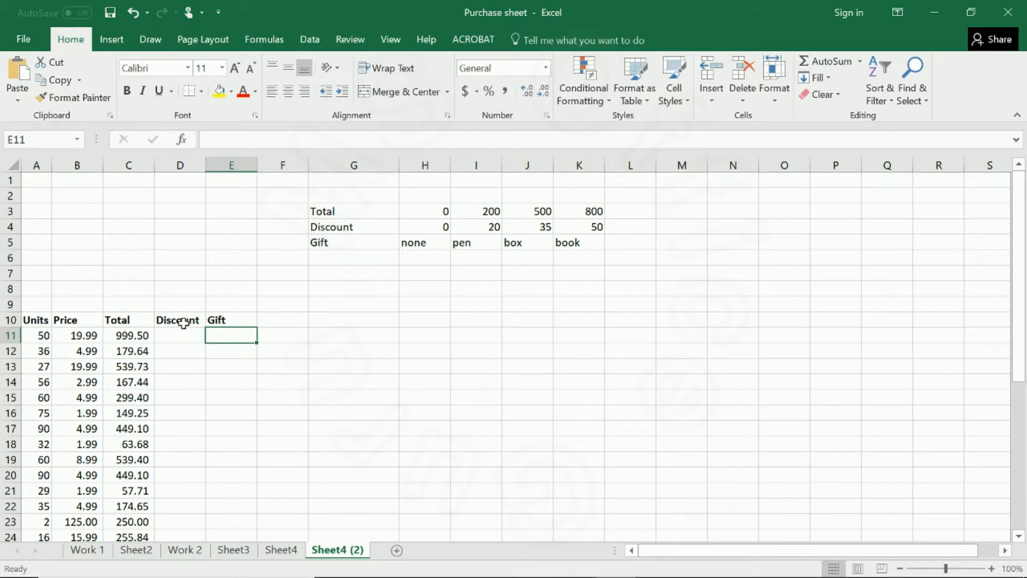
left_click_drag(323, 212, 585, 240)
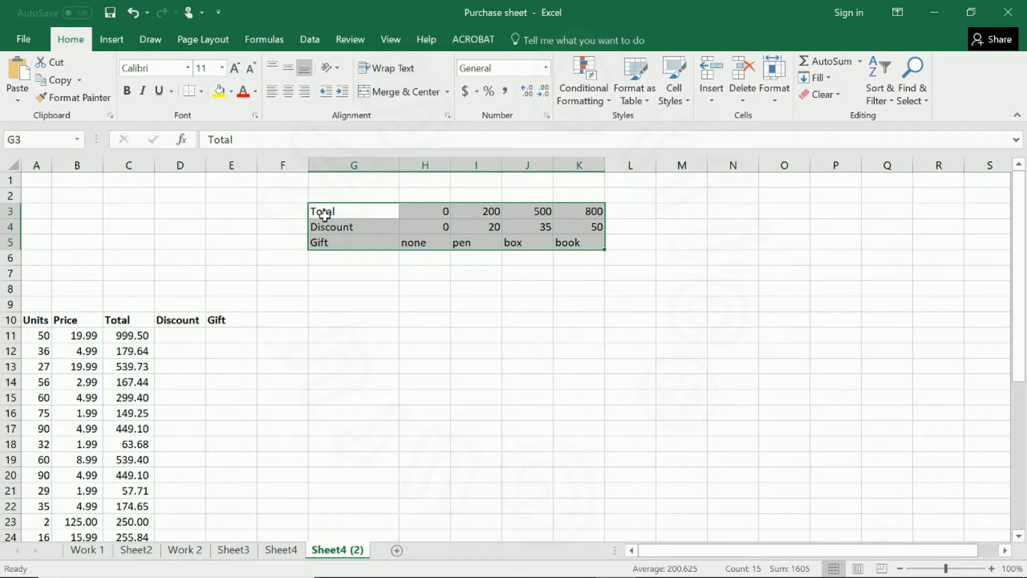
left_click(434, 212)
left_click_drag(432, 212, 592, 211)
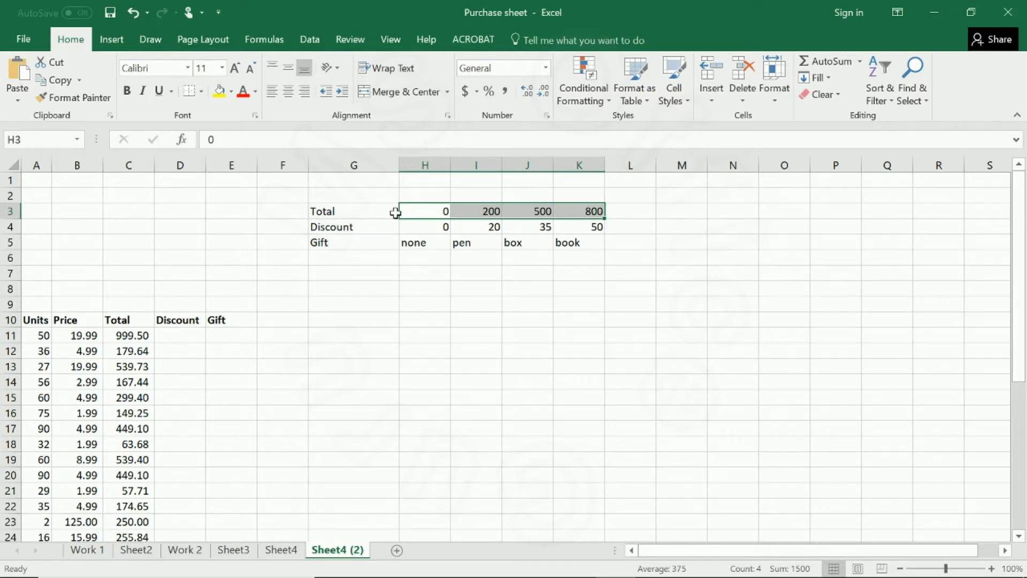
left_click(171, 335)
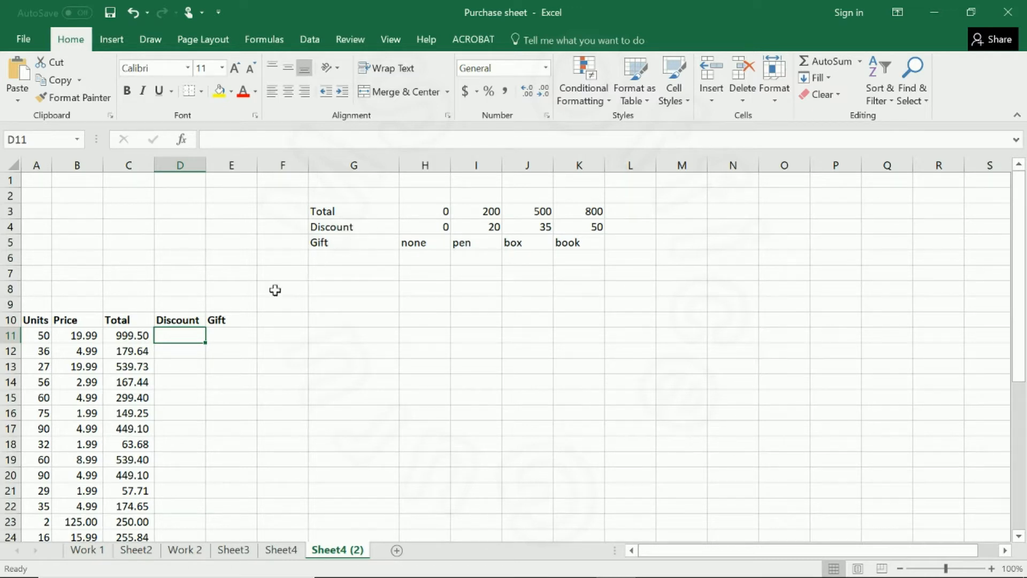
left_click(238, 335)
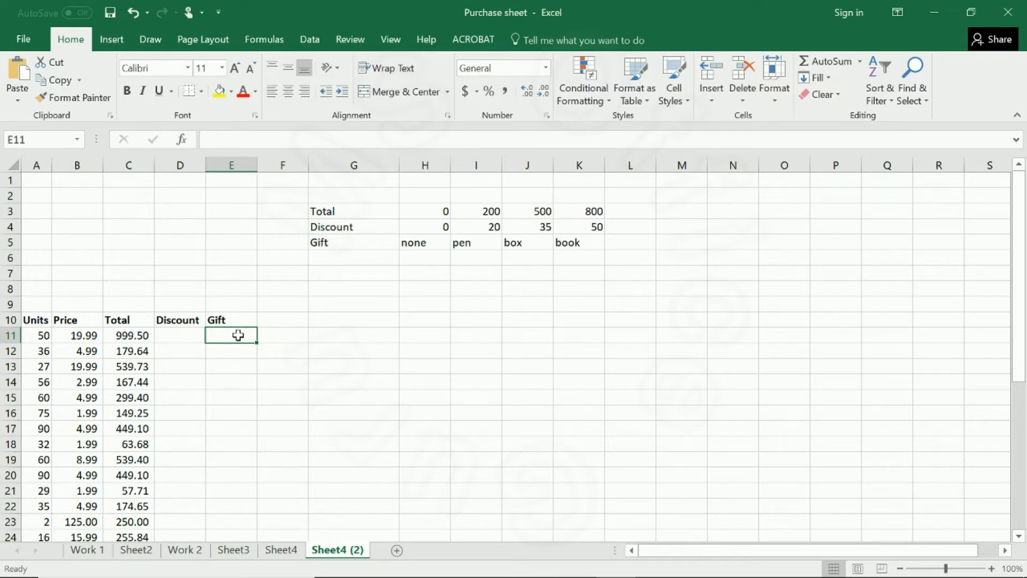
Insert the HLOOKUP function in D11 with C11 as the lookup value and G3:K5 as the table array.
left_click(194, 336)
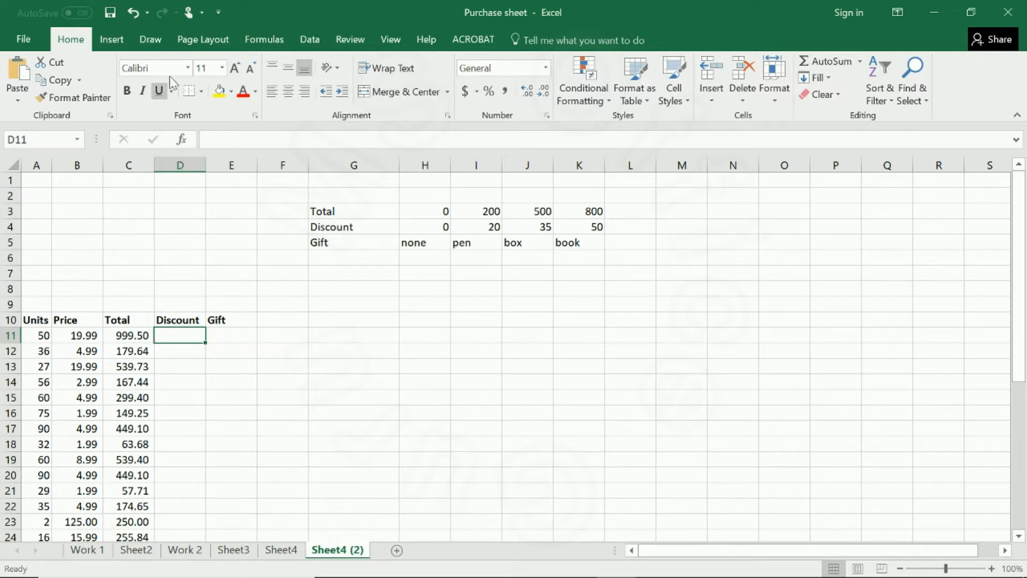
left_click(264, 39)
left_click(21, 88)
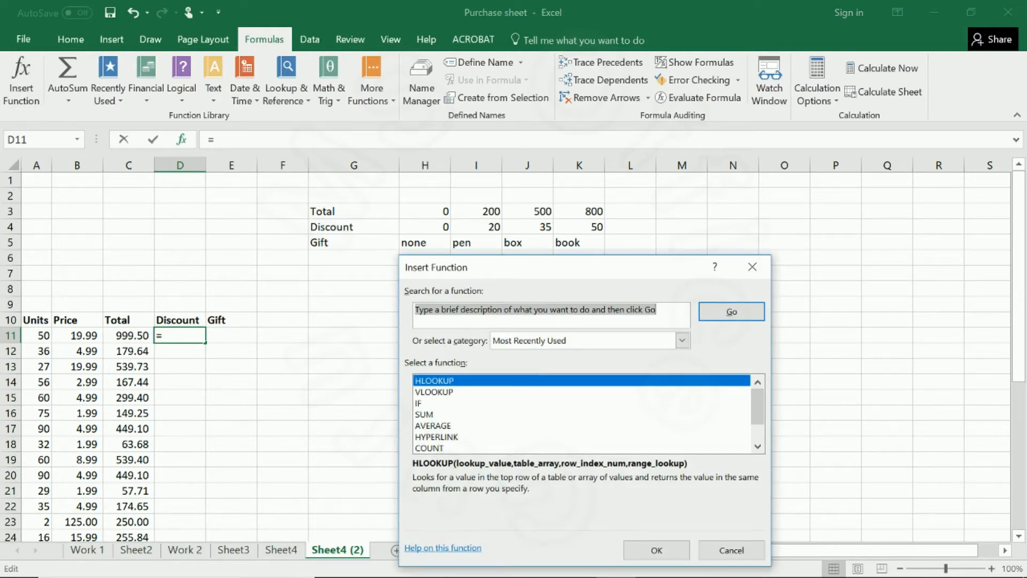
type("hlookup")
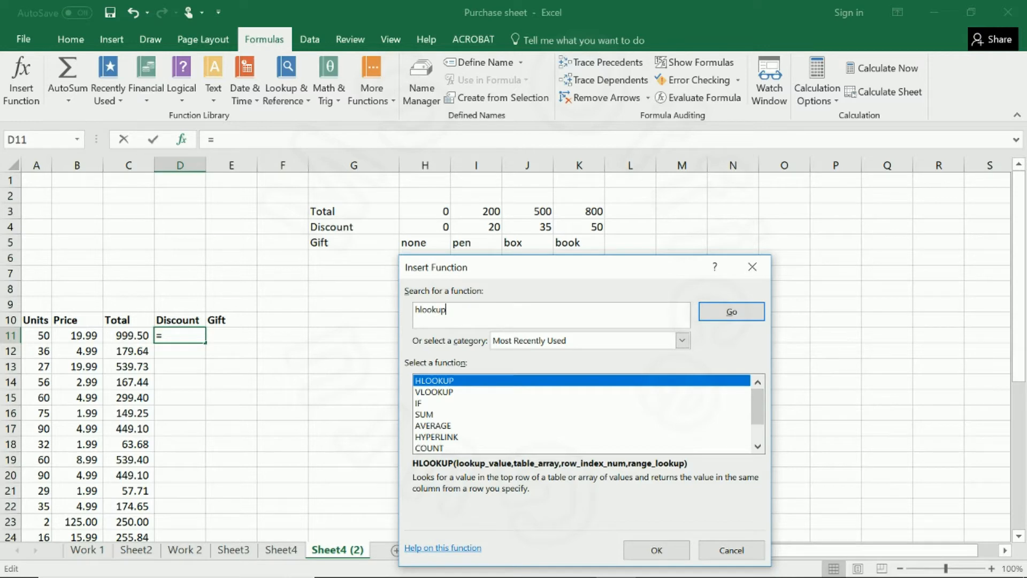
left_click(704, 314)
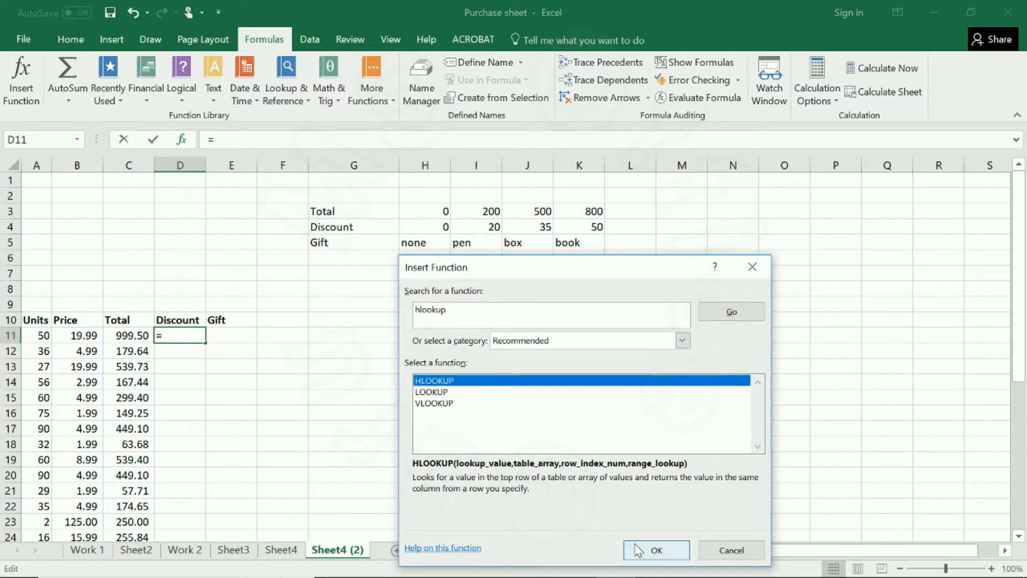
left_click(652, 551)
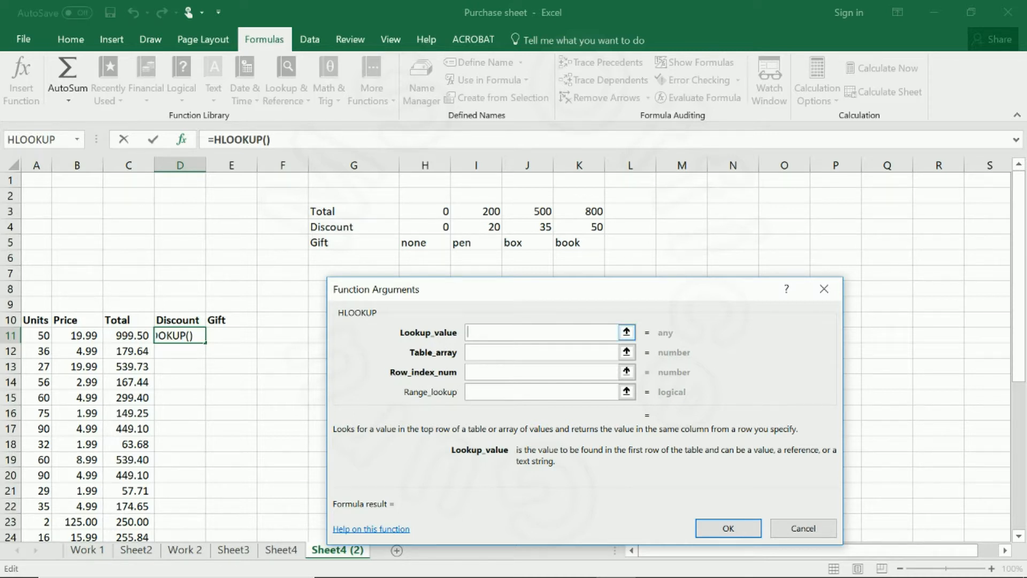
left_click(127, 337)
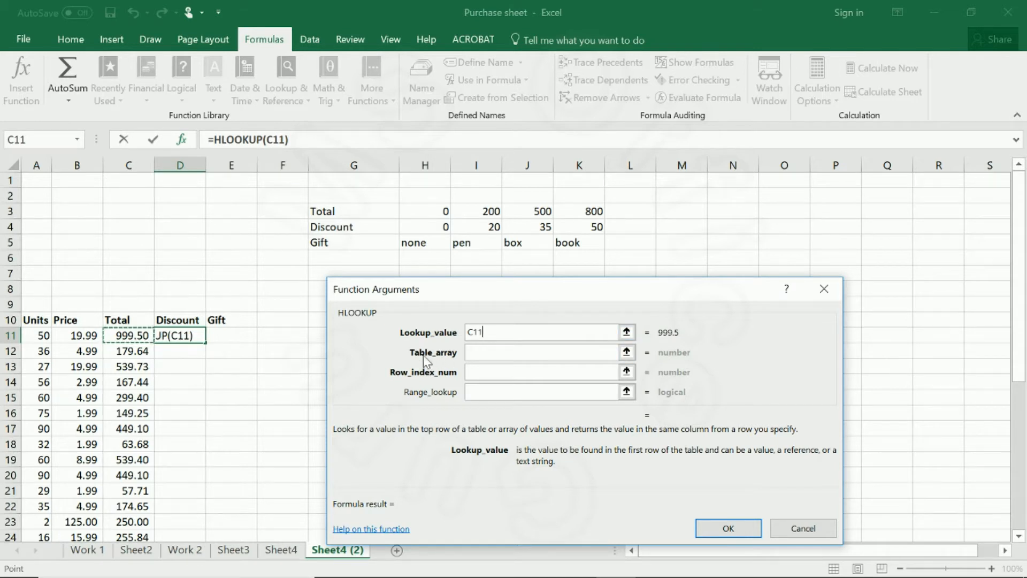
key("Tab")
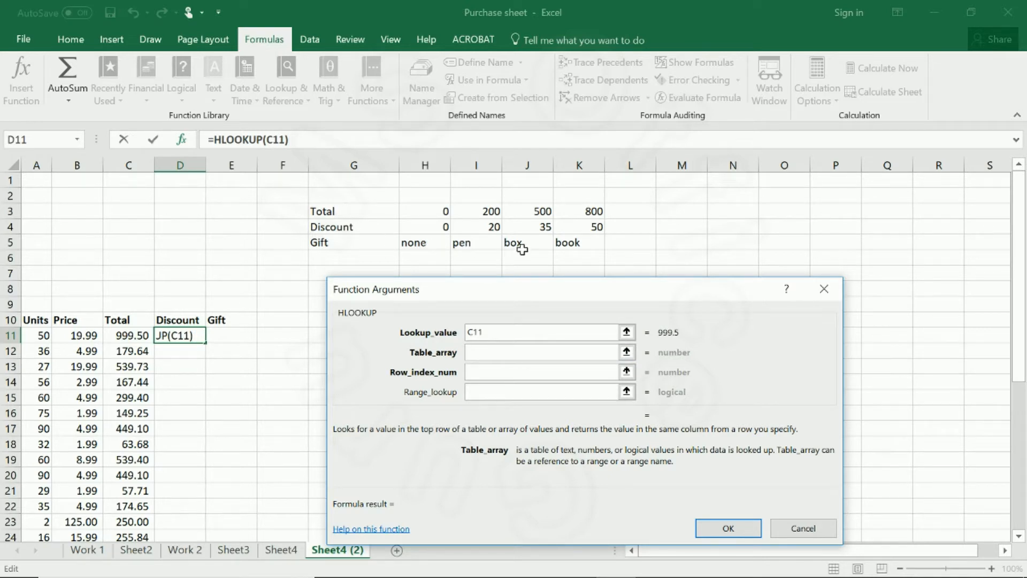
left_click_drag(332, 210, 570, 240)
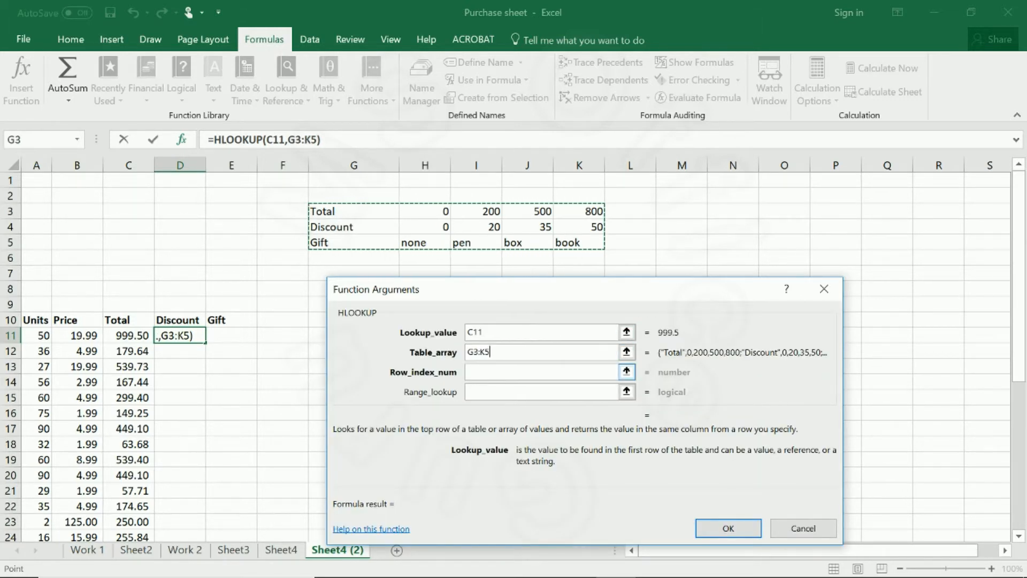
Complete the D11 HLOOKUP with row index number 2 and range lookup TRUE.
key("Tab")
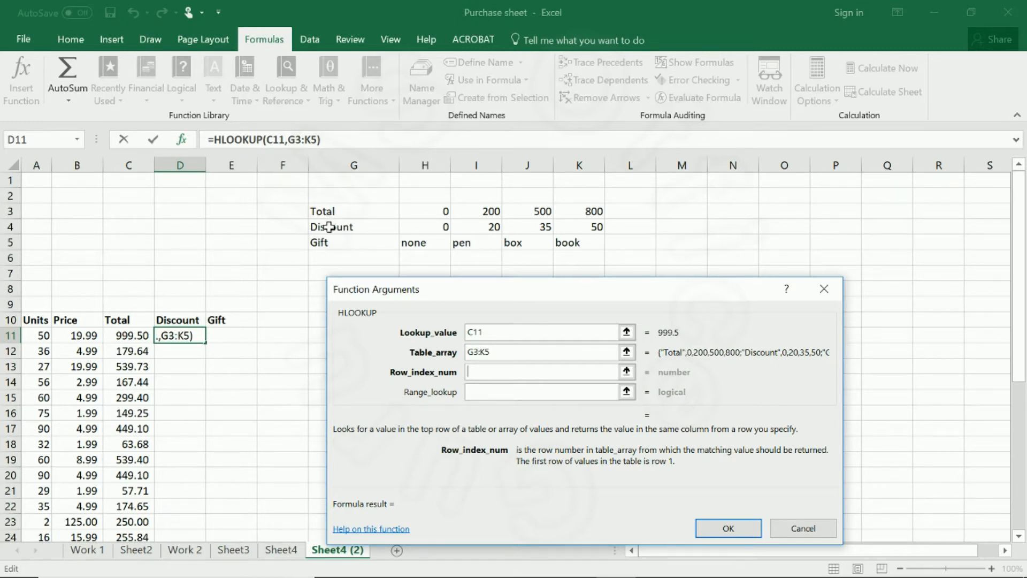
type("2")
key("Tab")
type("true")
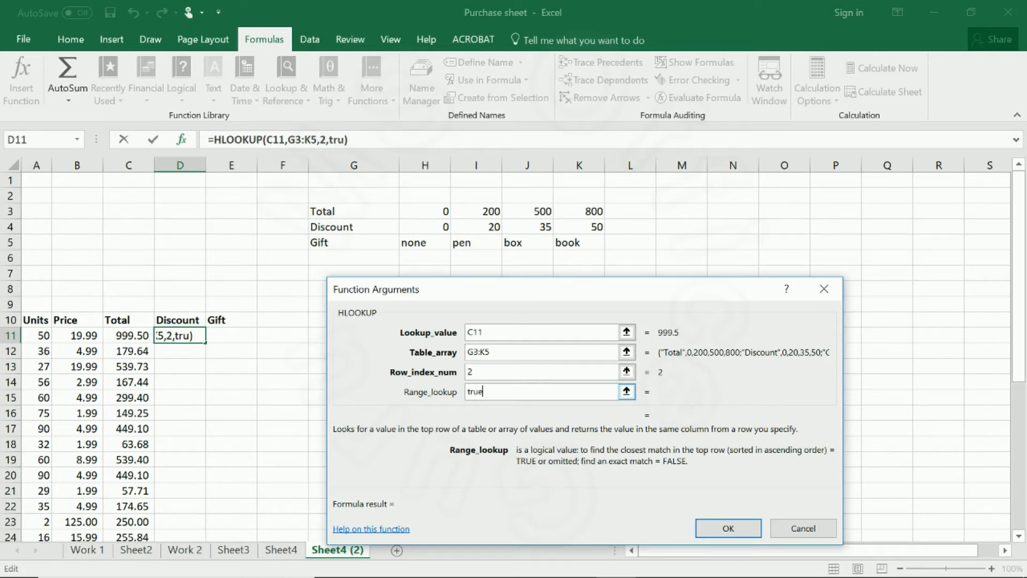
left_click(729, 530)
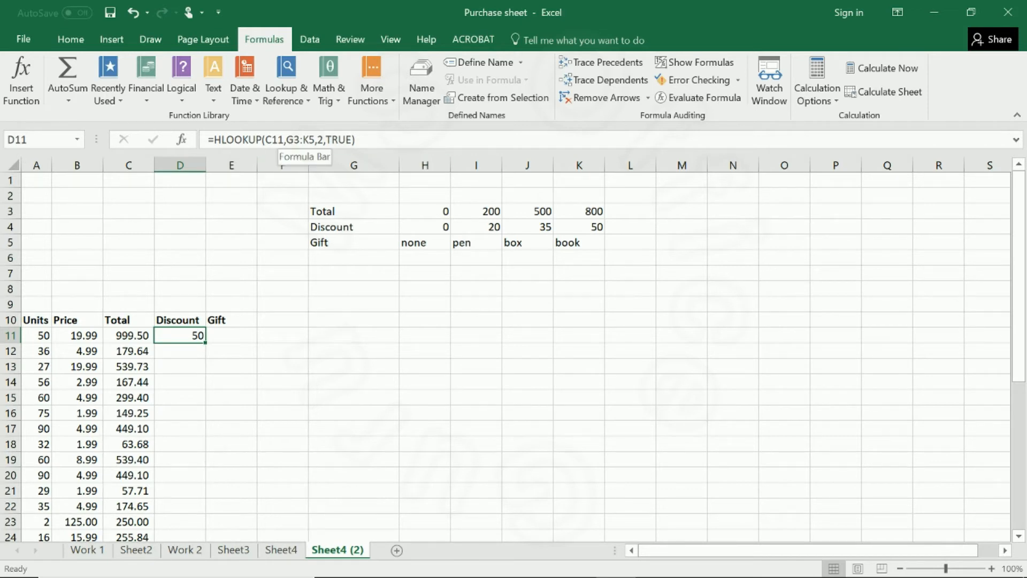
Make the table array in the D11 formula an absolute reference, $G$3:$K$5.
left_click(294, 140)
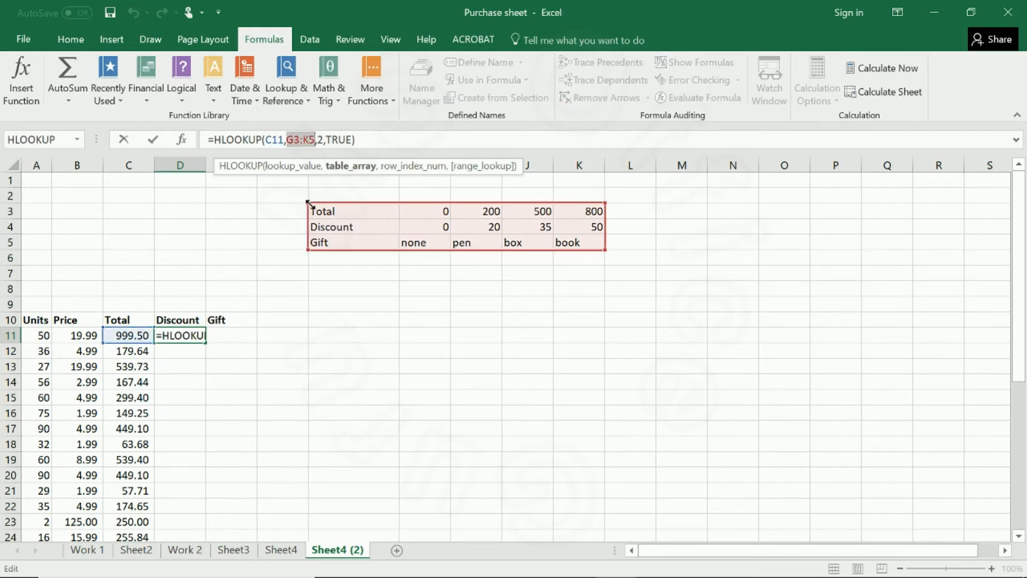
key("F4")
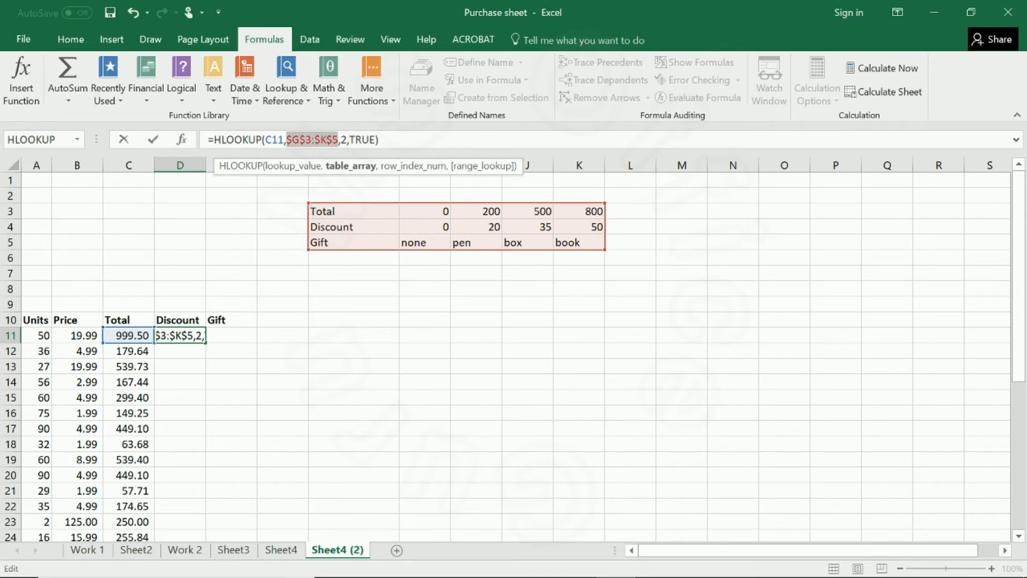
key("Return")
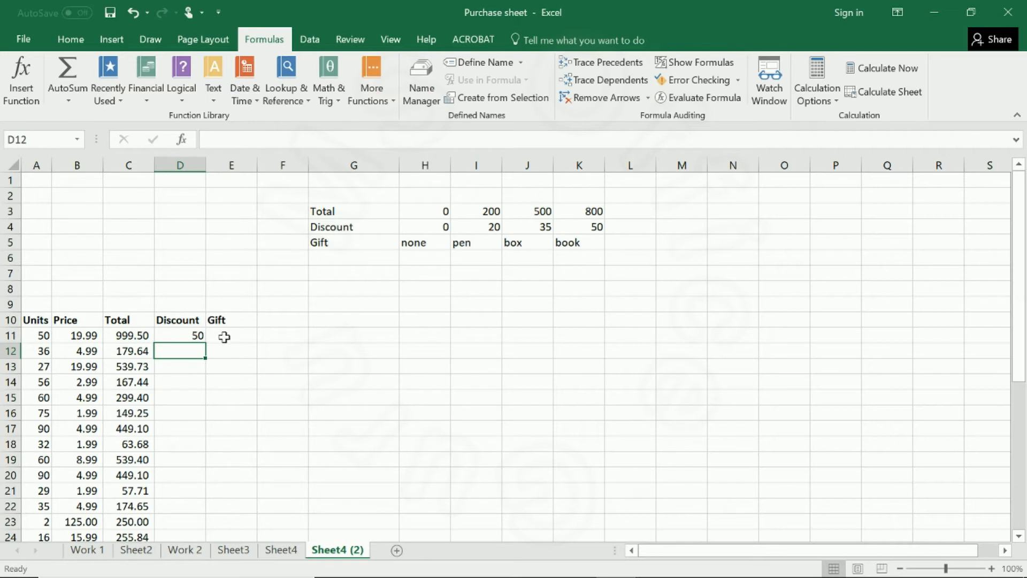
Insert HLOOKUP in E11 with C11 as the lookup value and the absolute range $G$3:$K$5 as the table array.
left_click(224, 336)
left_click(28, 98)
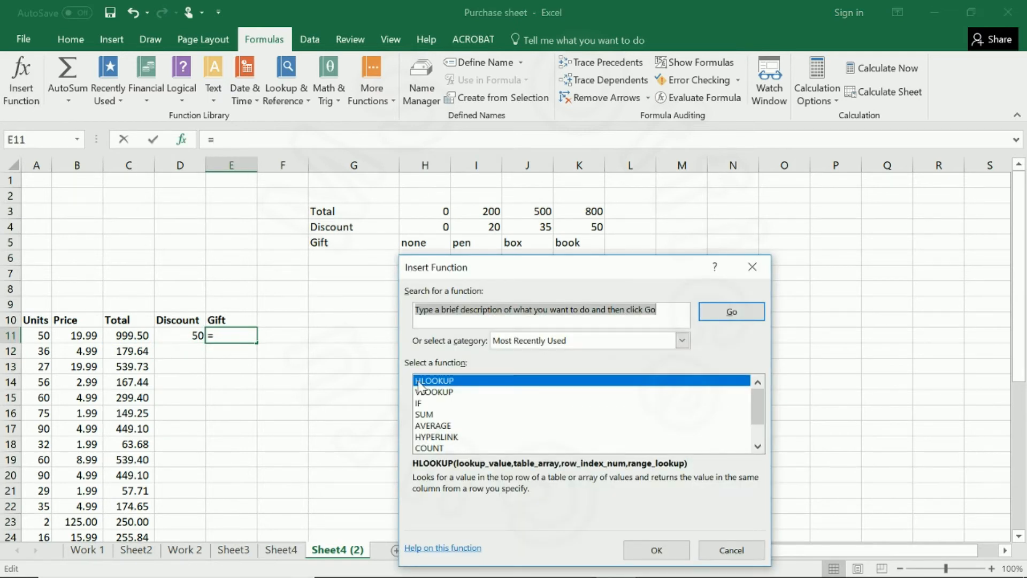
left_click(442, 380)
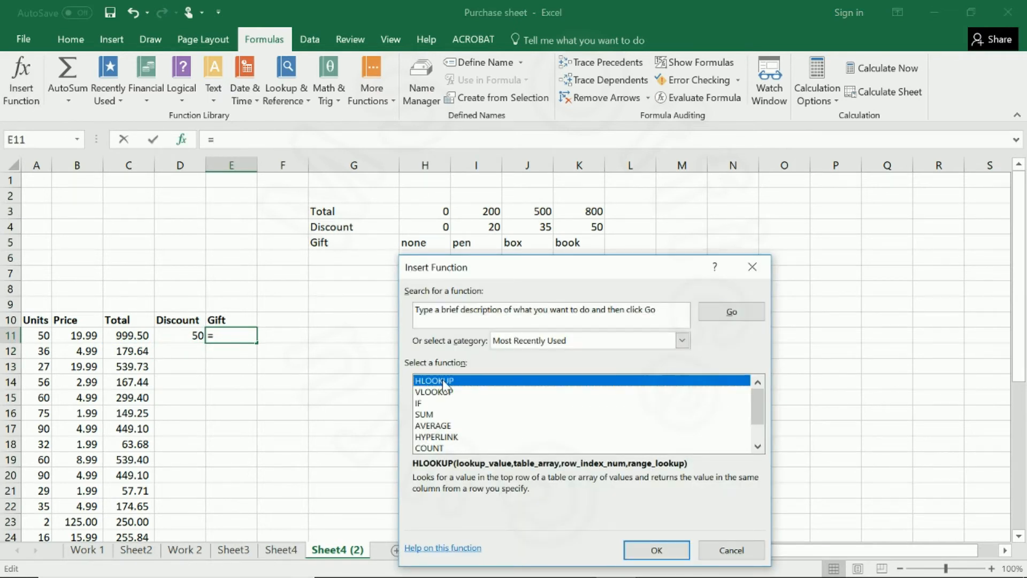
left_click(659, 550)
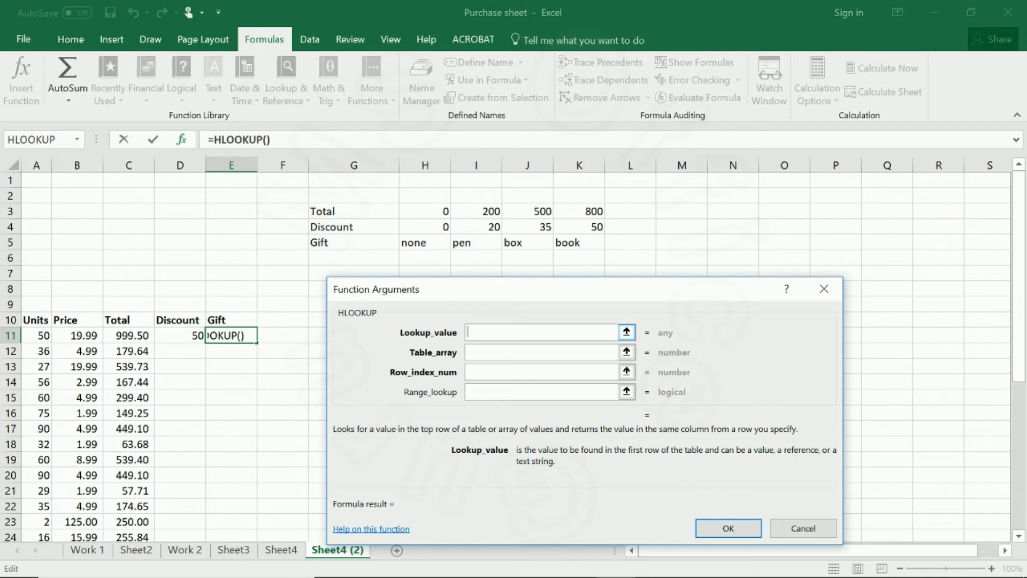
left_click(127, 335)
left_click(489, 354)
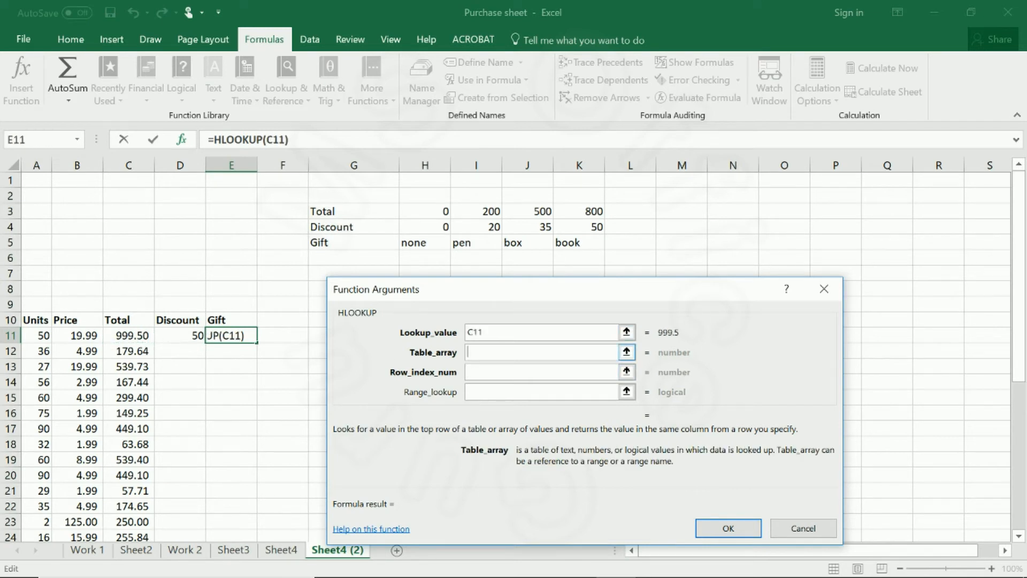
left_click_drag(315, 212, 574, 239)
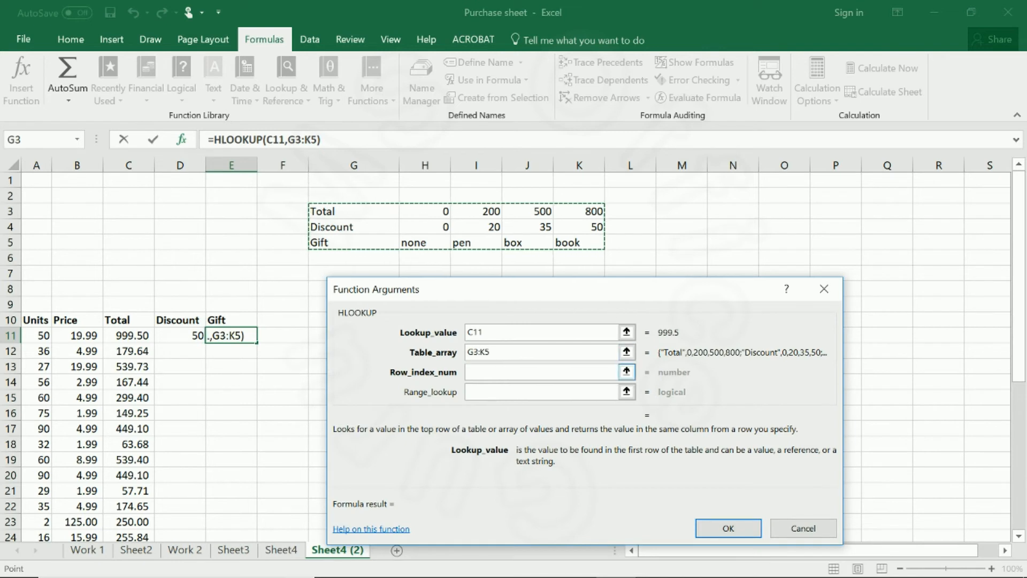
left_click_drag(490, 352, 468, 352)
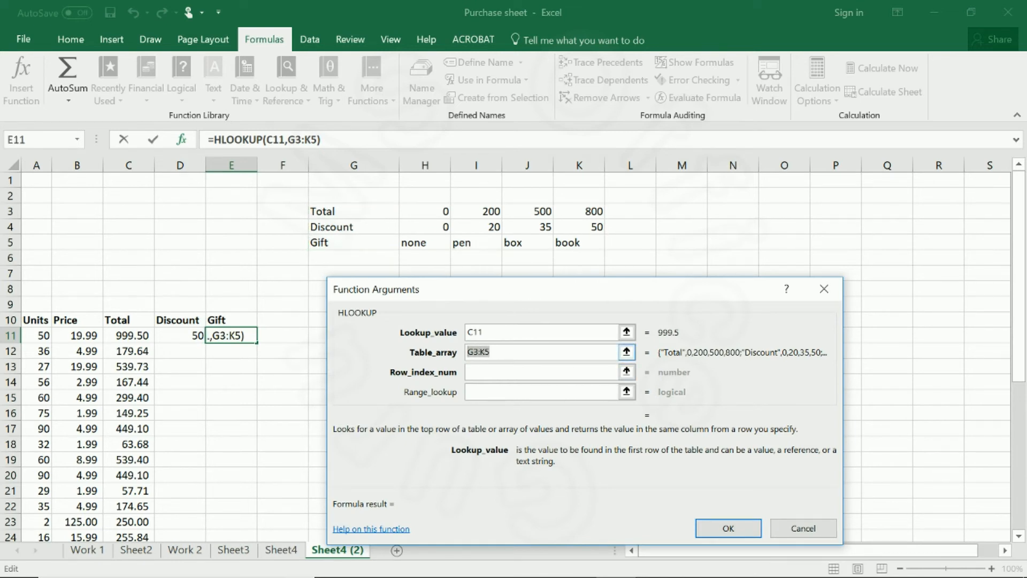
key("F4")
Complete the E11 HLOOKUP with row index number 3 and range lookup TRUE.
left_click(487, 374)
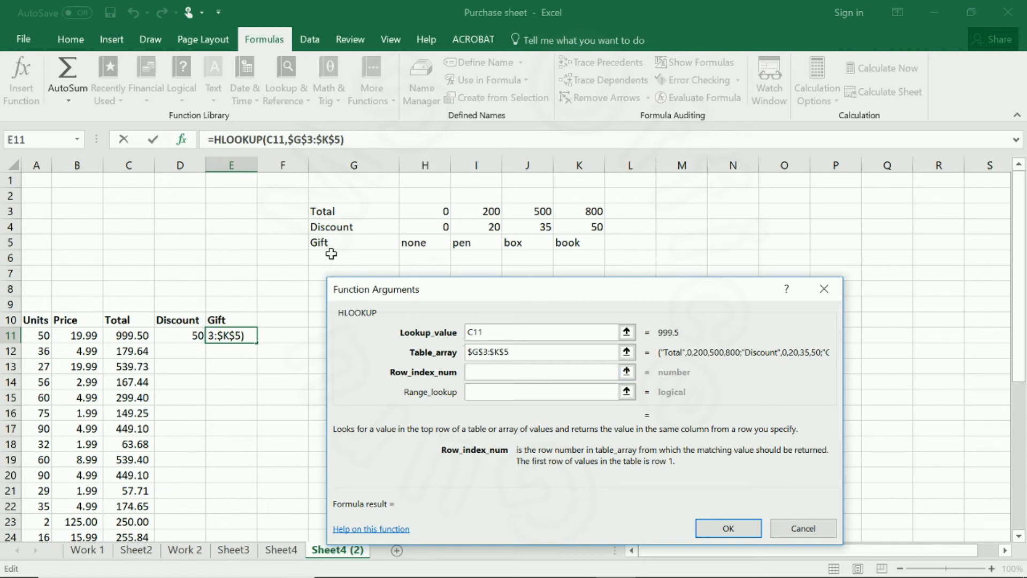
type("3")
key("Tab")
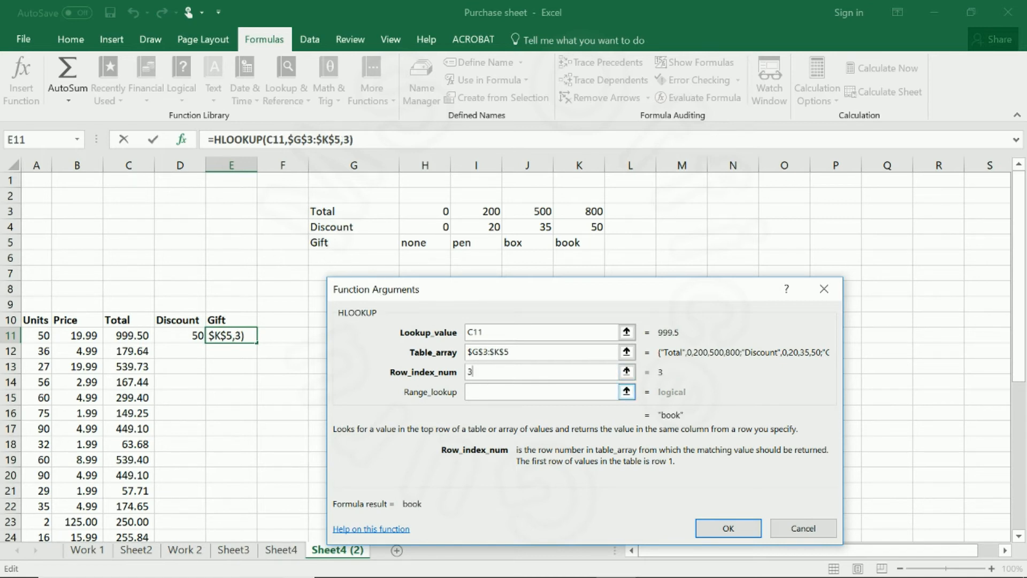
type("true")
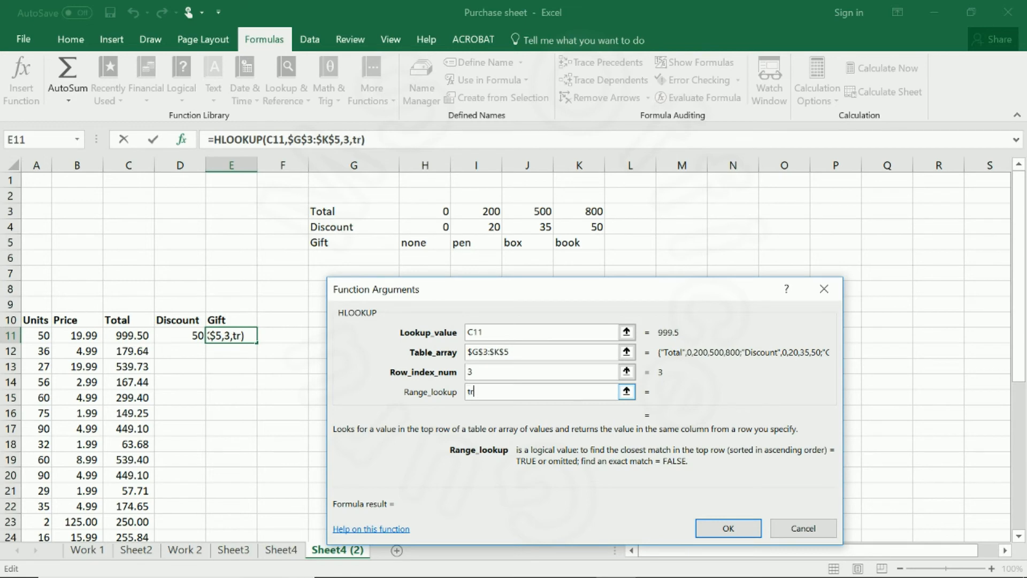
left_click(728, 528)
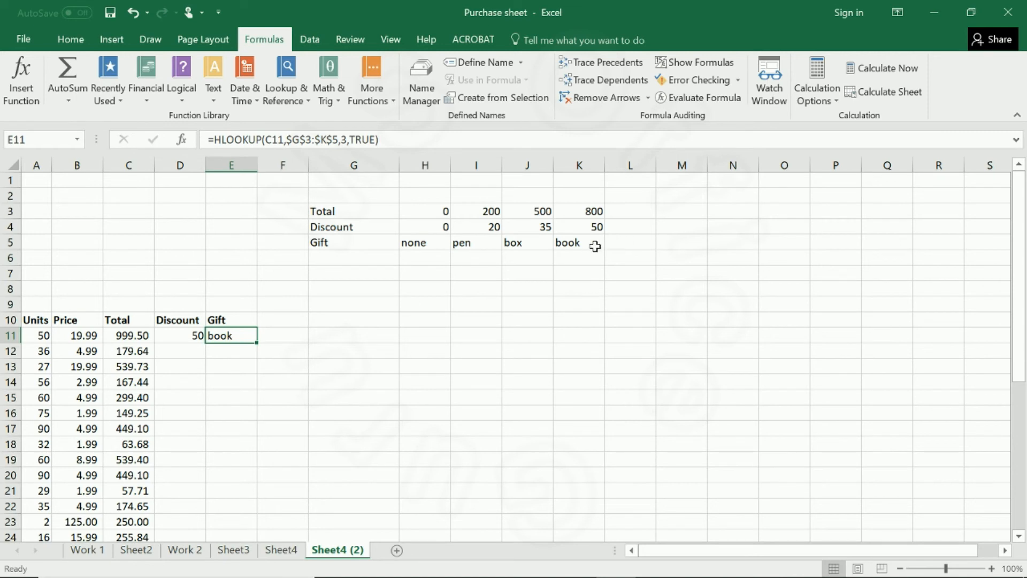
Fill the Discount formula from D11 down to D39.
left_click(177, 335)
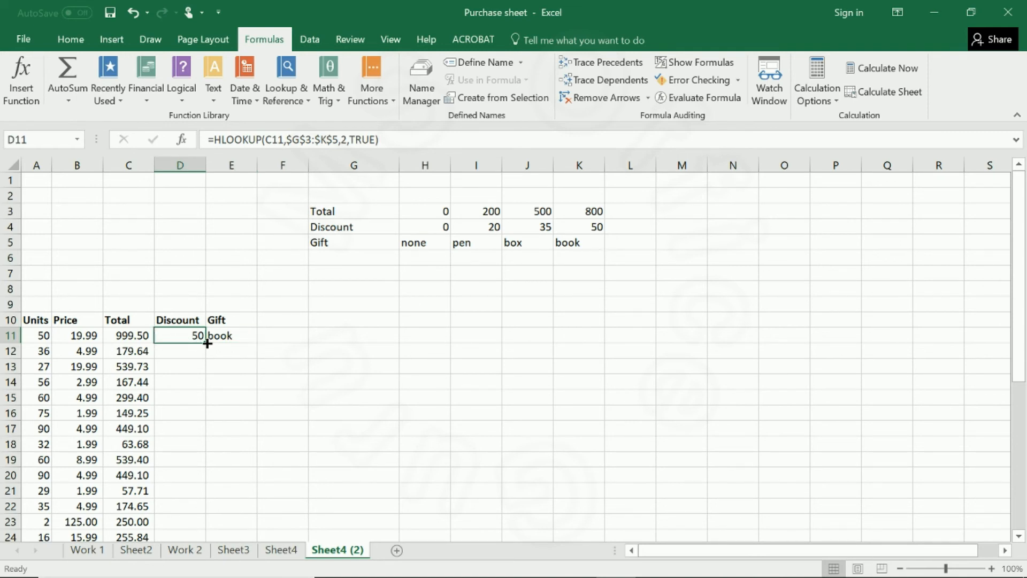
left_click_drag(207, 343, 180, 522)
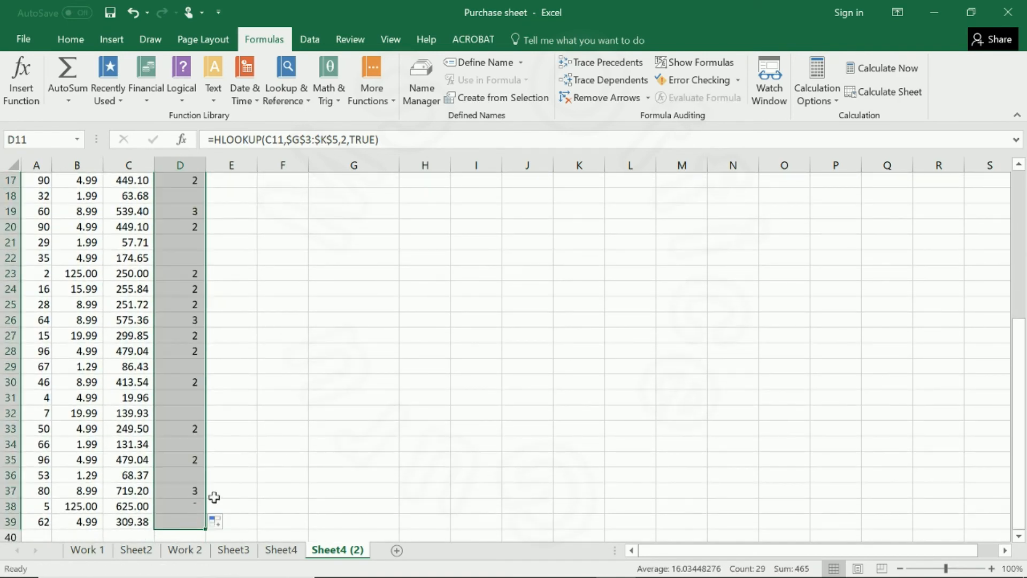
scroll(235, 415, "up", 3)
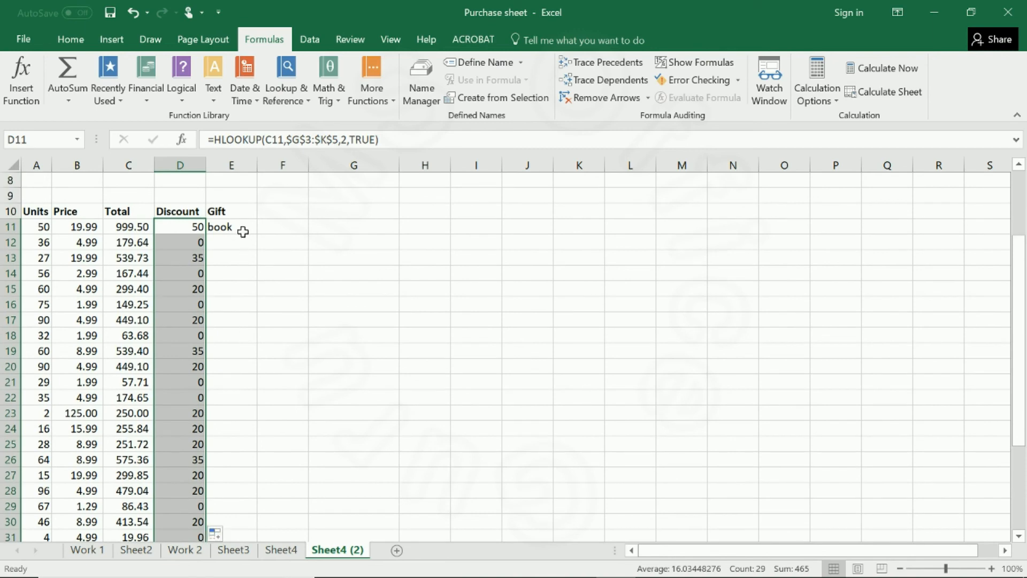
Fill the Gift formula from E11 down to E39 and deselect the range.
left_click(242, 231)
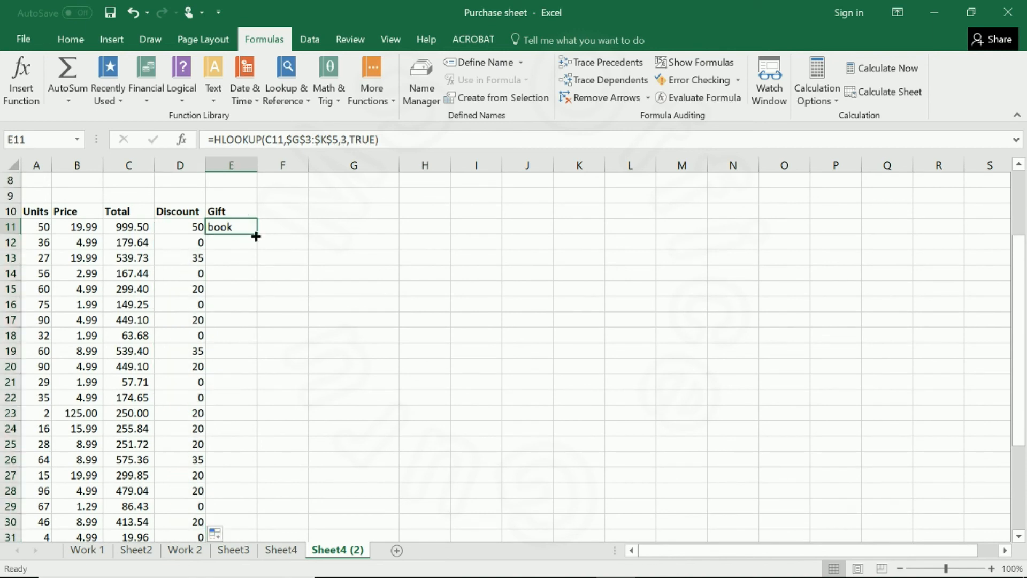
left_click_drag(256, 236, 227, 491)
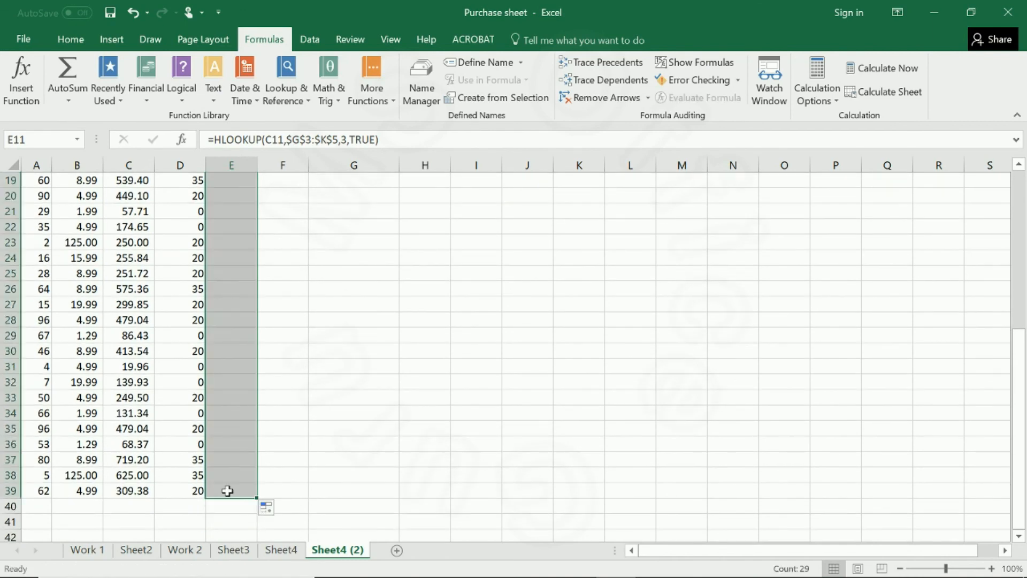
scroll(283, 431, "up", 4)
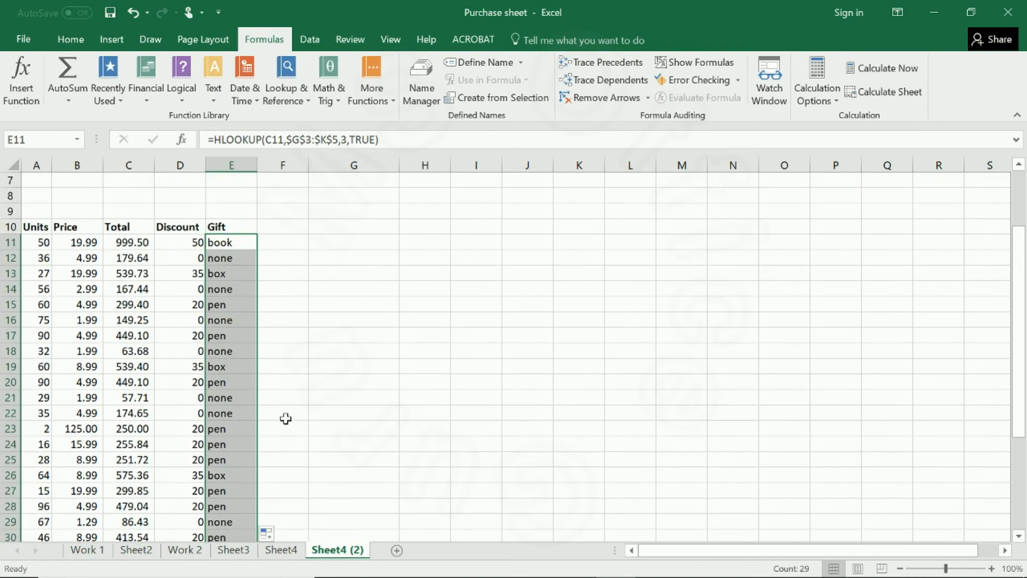
left_click(353, 352)
scroll(354, 336, "up", 2)
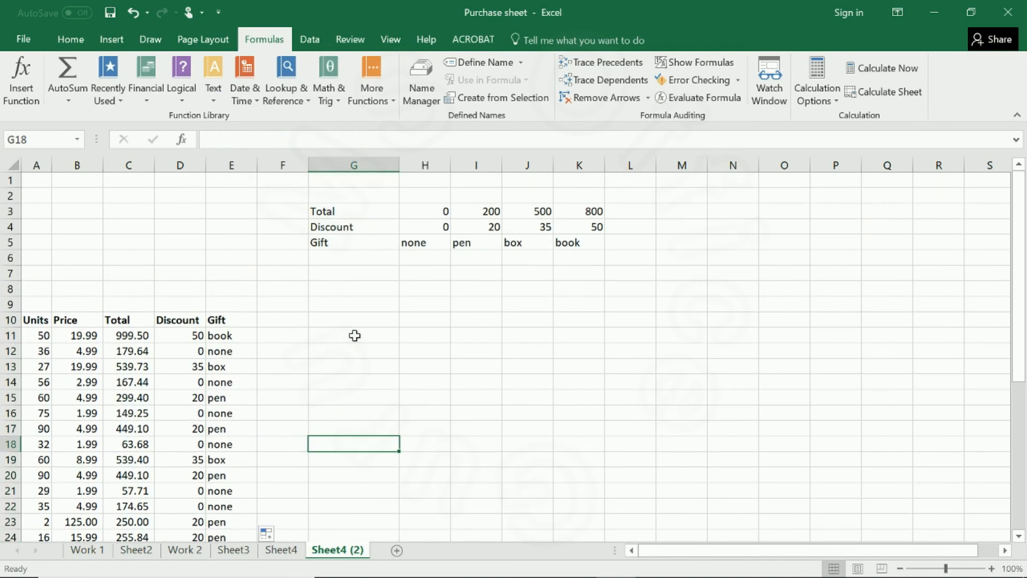